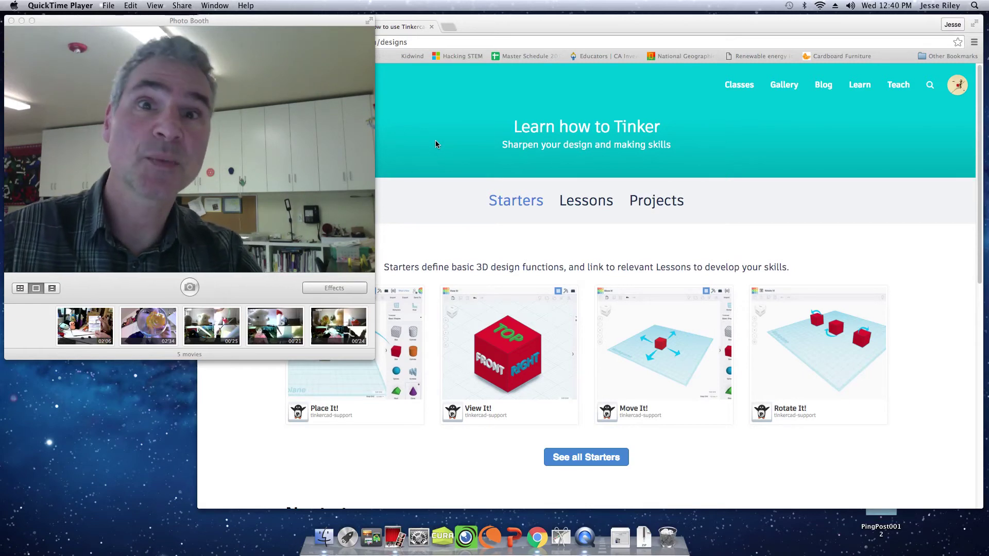
# - Open the Ohm's Law lesson from the Circuits lessons on the Tinkercad learning page
pyautogui.click(434, 140)
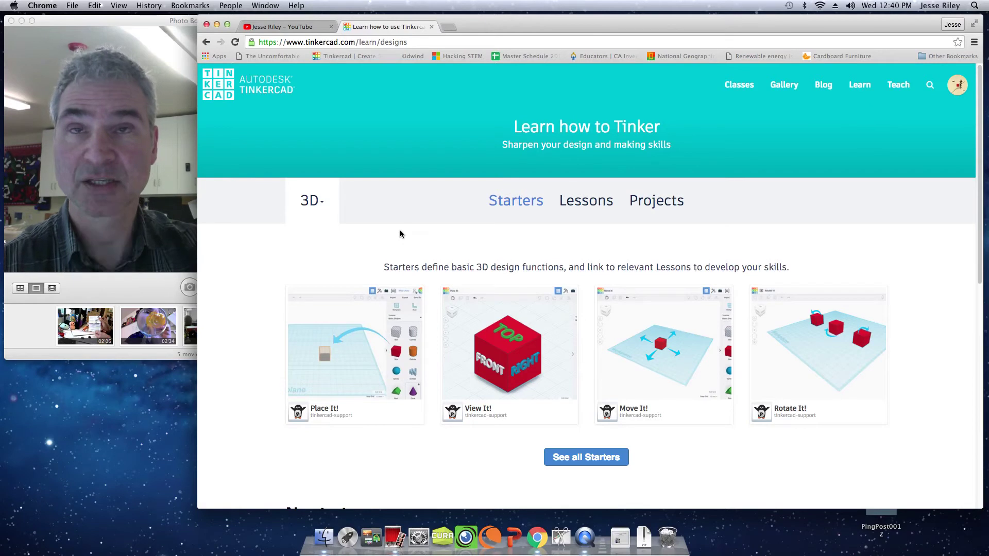
pyautogui.click(323, 206)
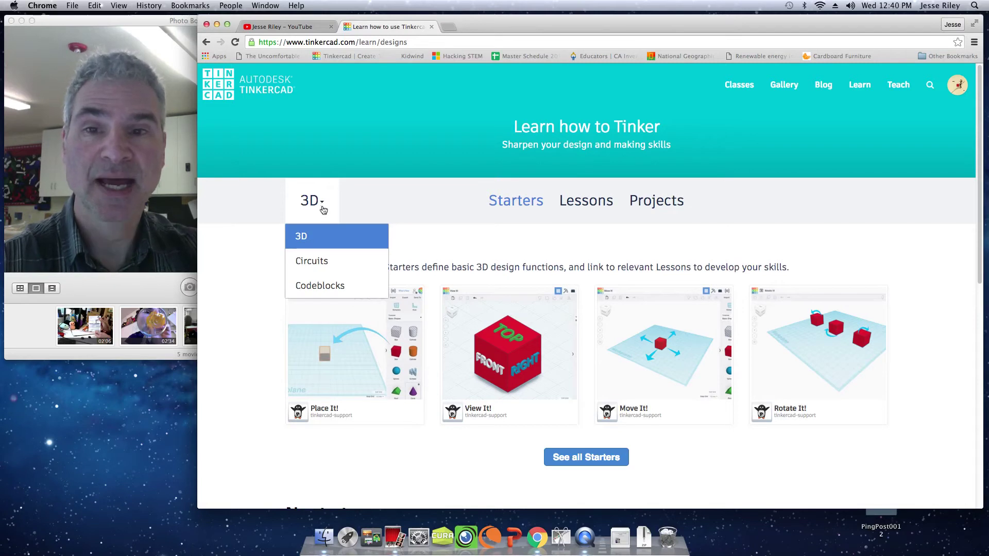
pyautogui.click(325, 265)
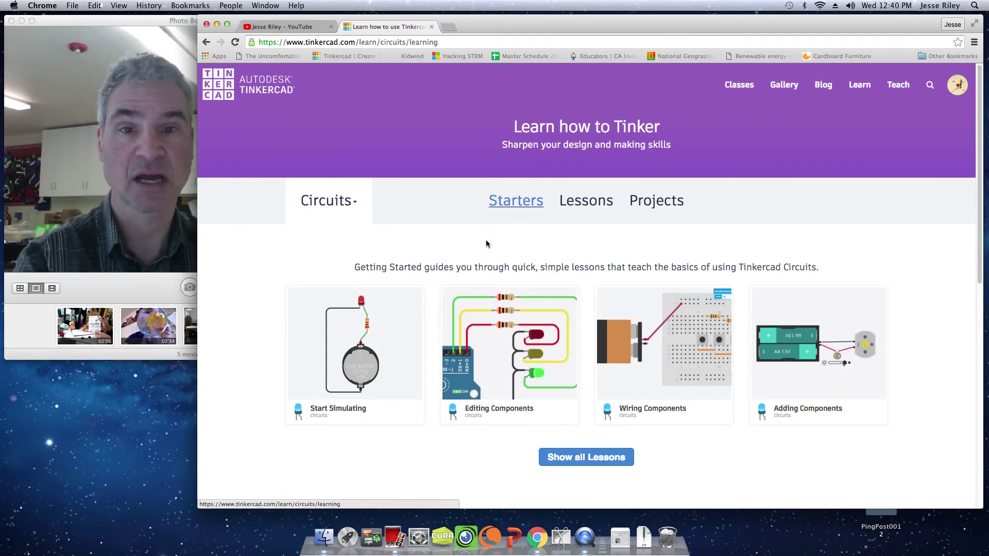
pyautogui.click(582, 203)
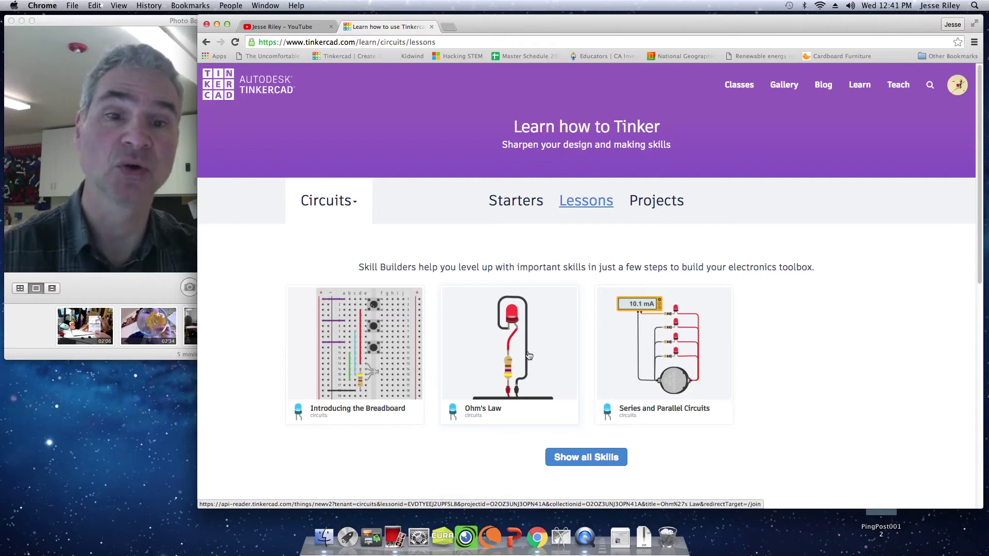
pyautogui.click(529, 355)
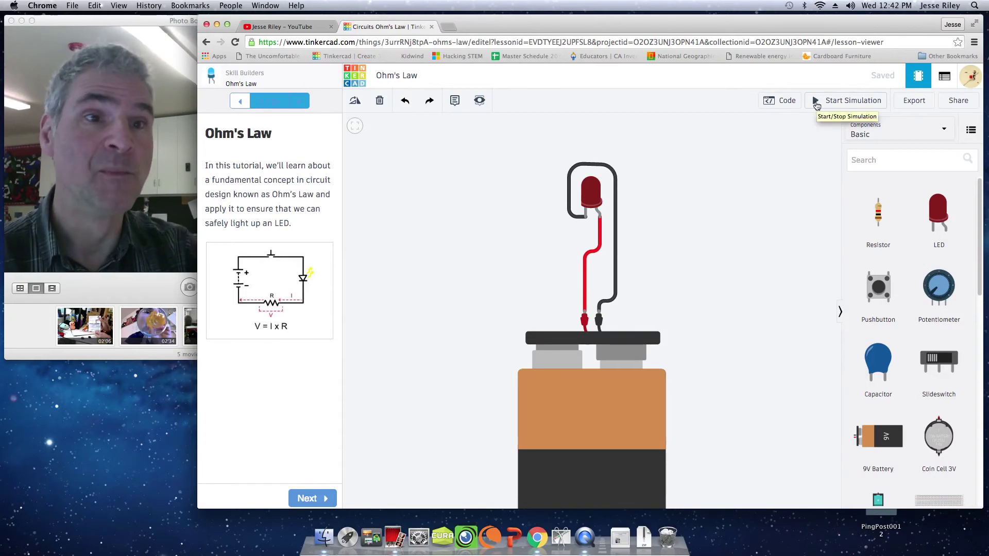
# - Run the simulation of the battery and LED circuit, examine the LED, and stop the simulation
pyautogui.click(817, 105)
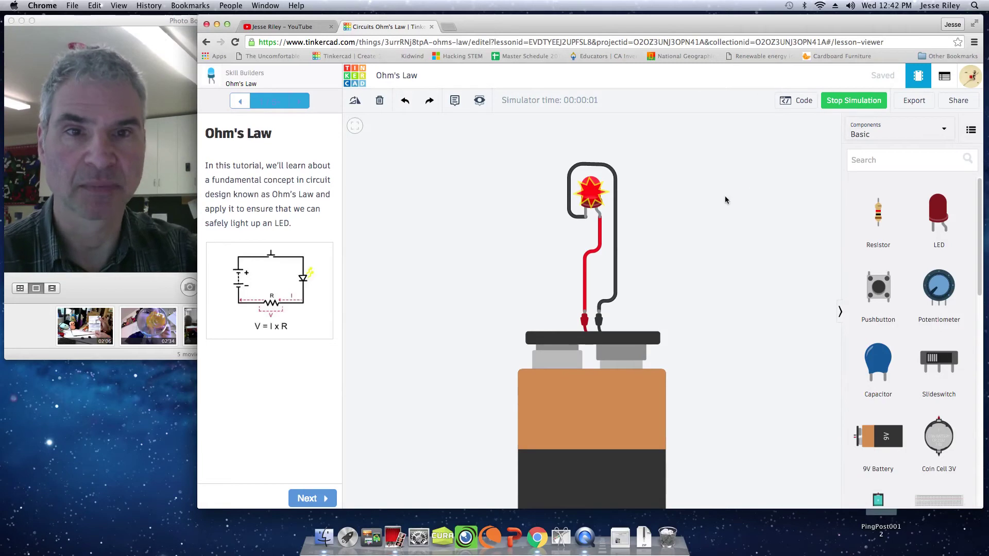
pyautogui.moveTo(591, 195)
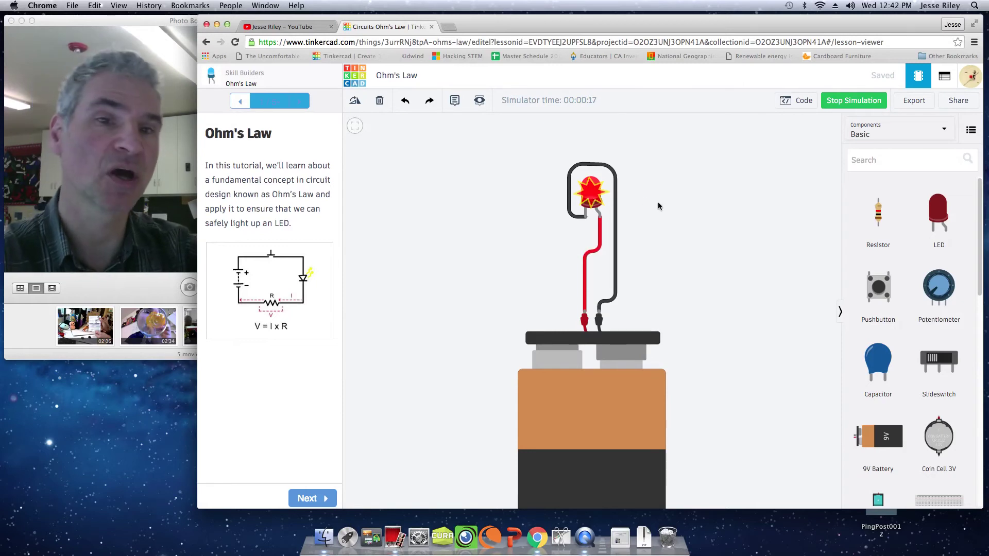
pyautogui.click(843, 107)
# - Move the wired 9V battery and its LED toward the left side of the workplane to free up space
pyautogui.scroll(-3, 735, 215)
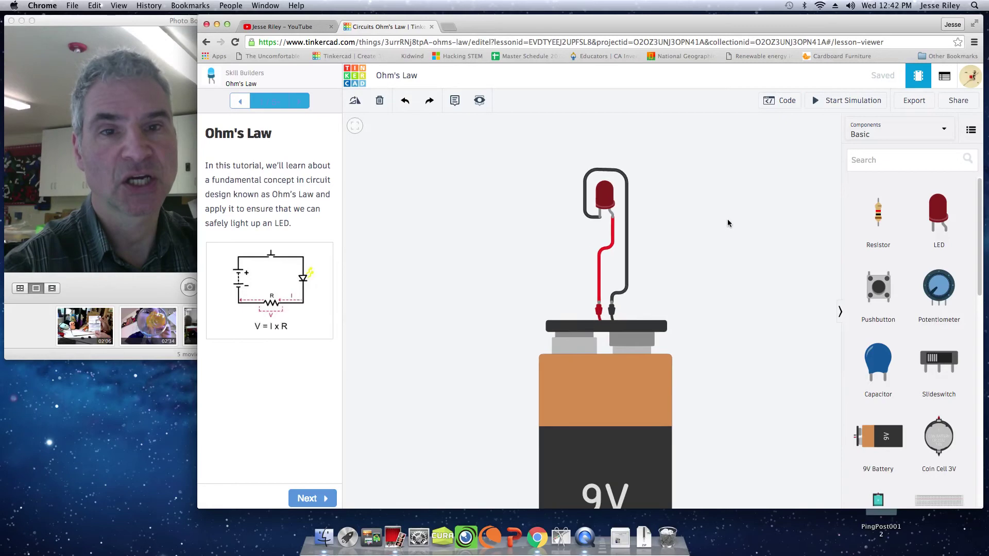
pyautogui.scroll(-1, 701, 356)
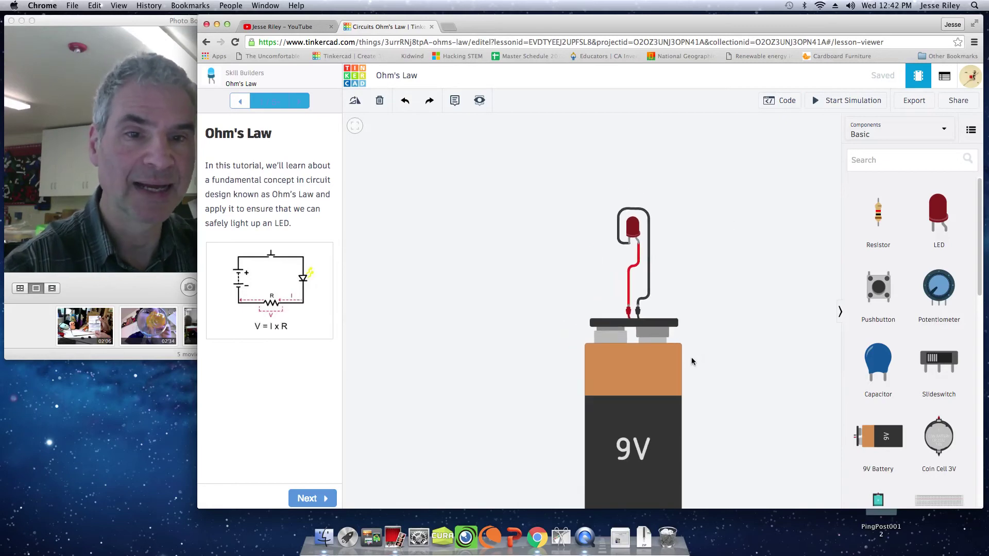
pyautogui.click(655, 390)
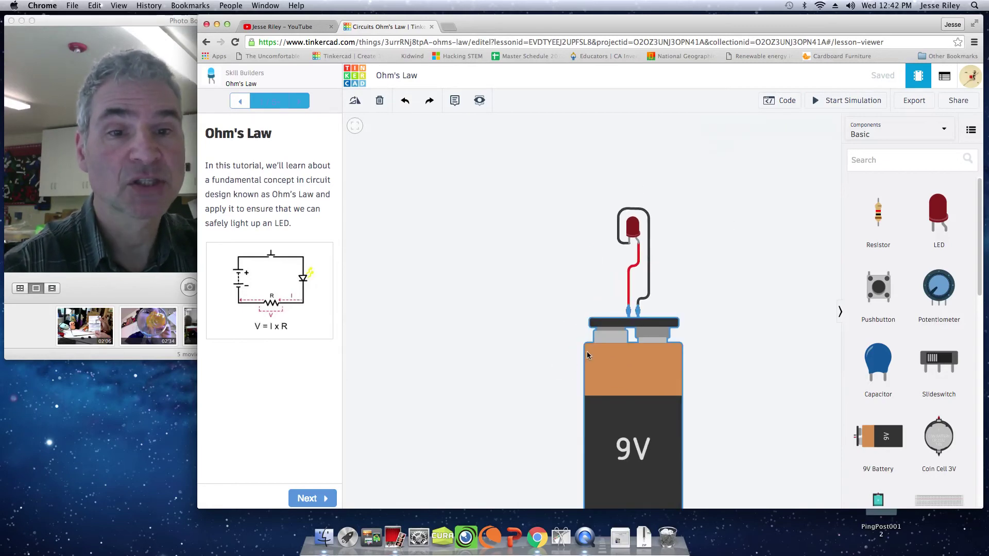
pyautogui.click(641, 352)
pyautogui.moveTo(551, 354); pyautogui.dragTo(473, 372)
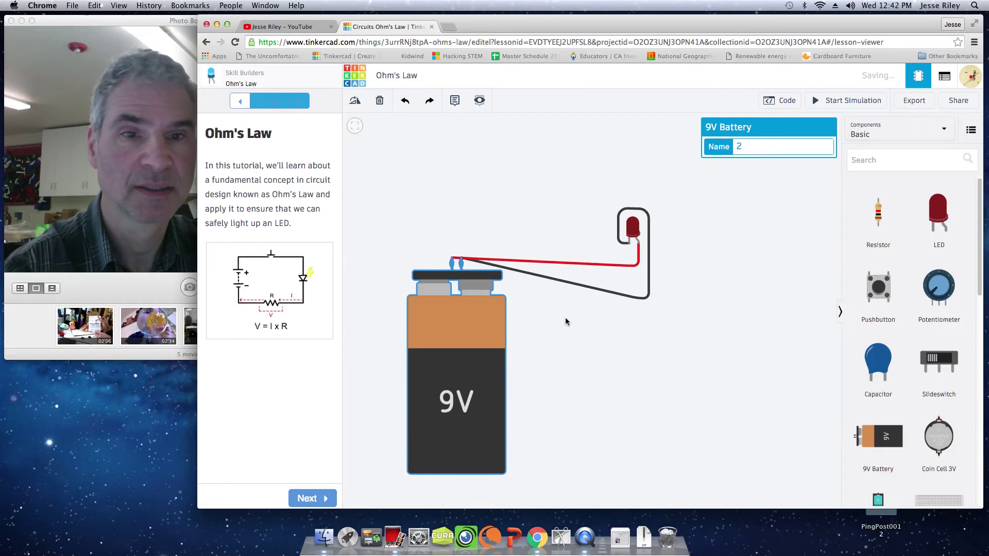
pyautogui.moveTo(634, 230); pyautogui.dragTo(491, 164)
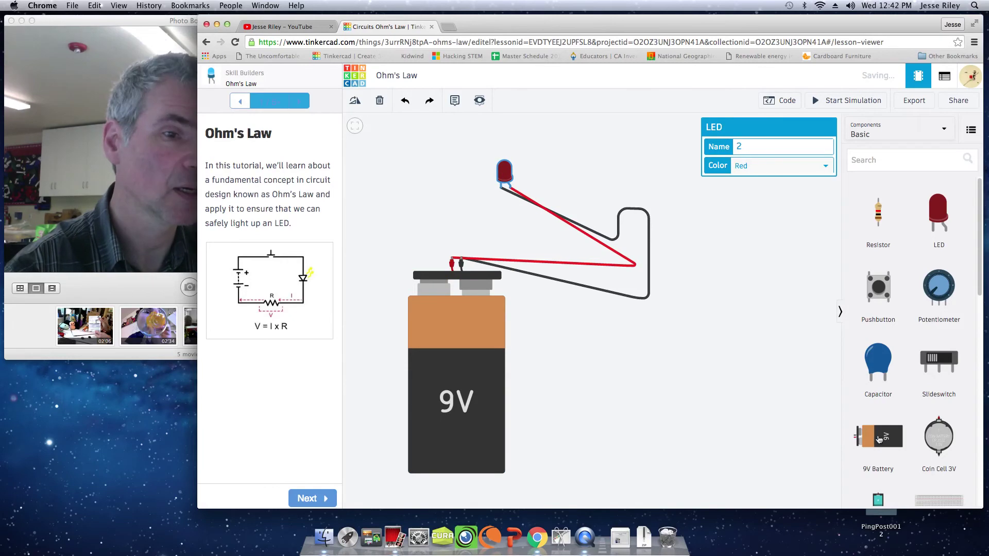
# - Add a second 9V battery, rotate it upright, and place it to the right of the existing circuit
pyautogui.moveTo(882, 439); pyautogui.dragTo(634, 398)
pyautogui.scroll(-3, 638, 398)
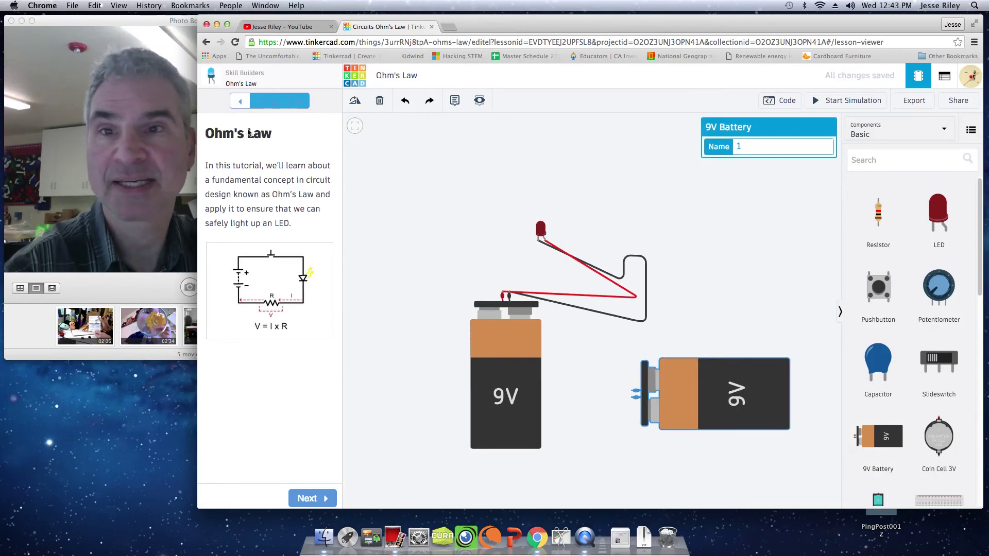
pyautogui.click(355, 102)
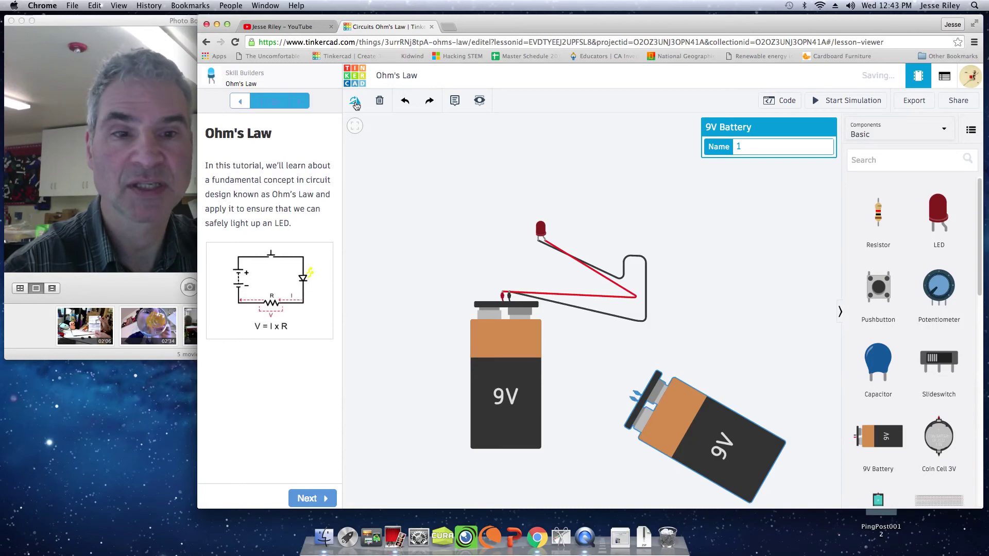
pyautogui.click(355, 103)
pyautogui.click(355, 103)
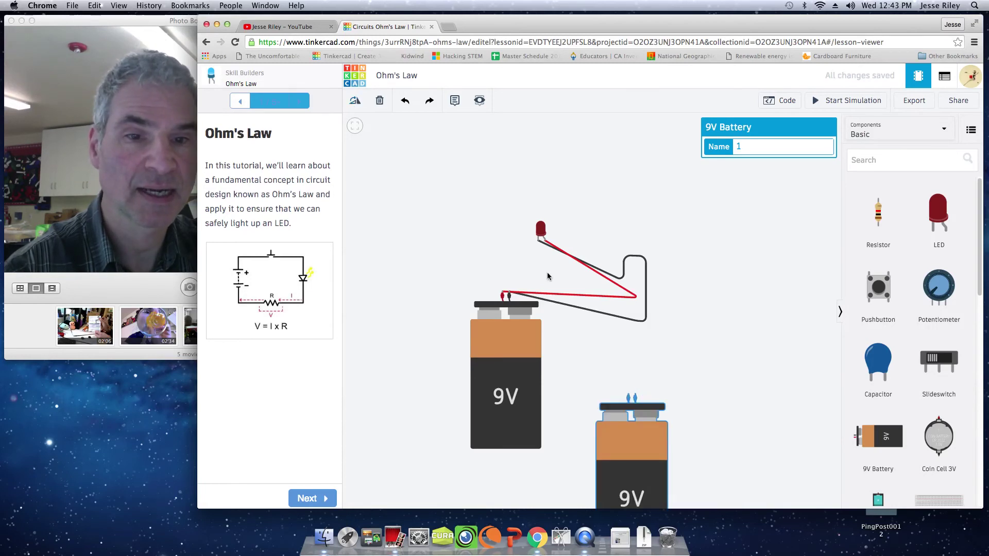
pyautogui.moveTo(638, 463); pyautogui.dragTo(746, 368)
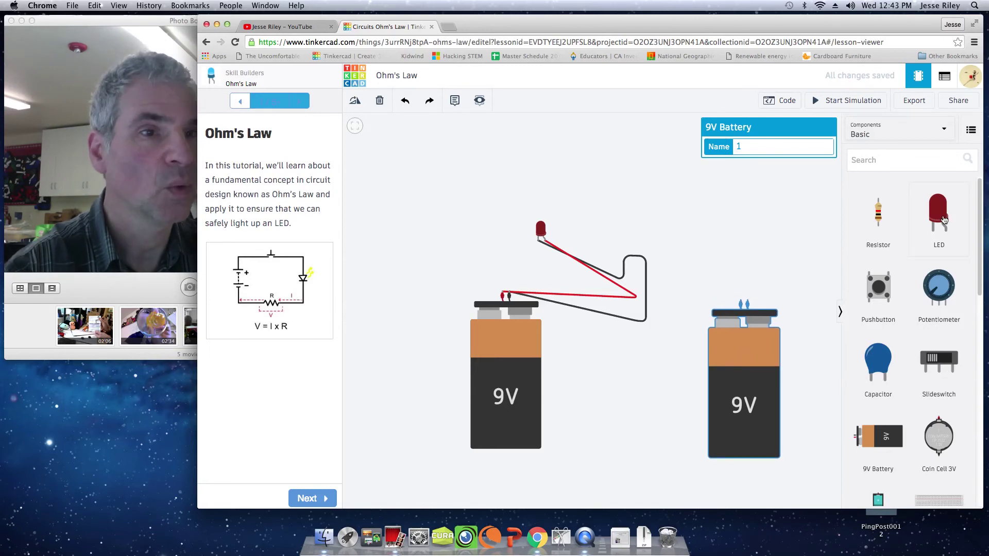
# - Place a red LED, a resistor and a multimeter above the second battery
pyautogui.moveTo(941, 215); pyautogui.dragTo(736, 196)
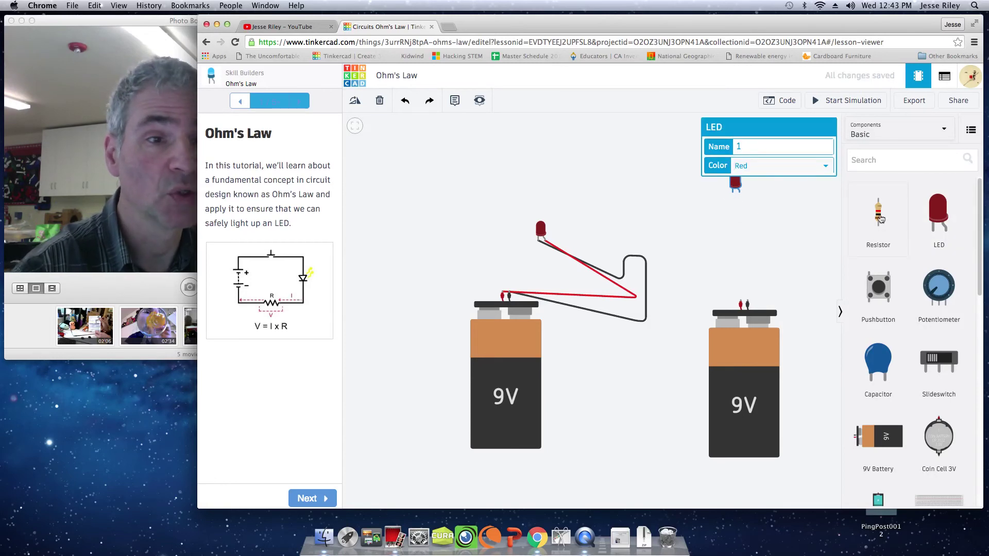
pyautogui.moveTo(878, 216); pyautogui.dragTo(794, 265)
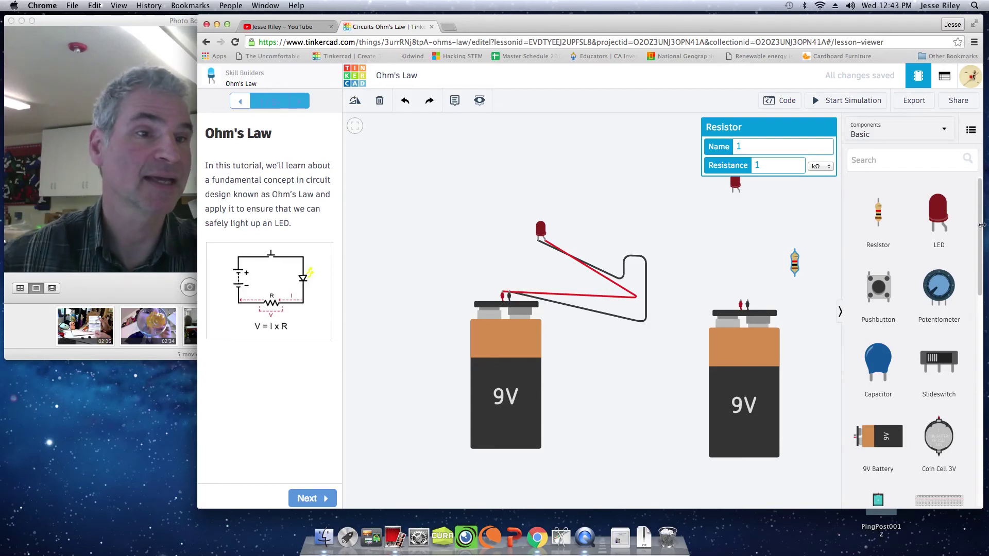
pyautogui.moveTo(982, 225); pyautogui.dragTo(970, 459)
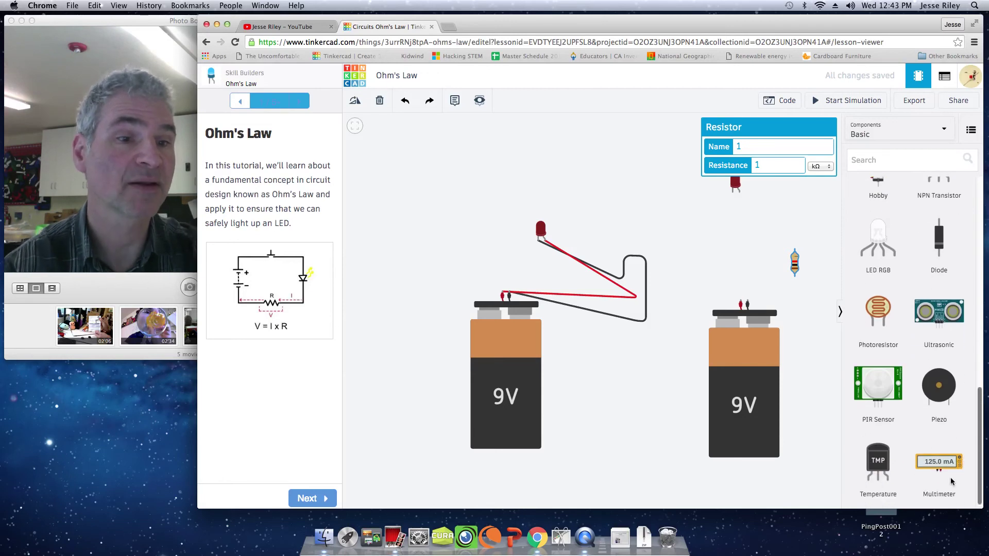
pyautogui.click(941, 466)
pyautogui.moveTo(940, 466); pyautogui.dragTo(773, 164)
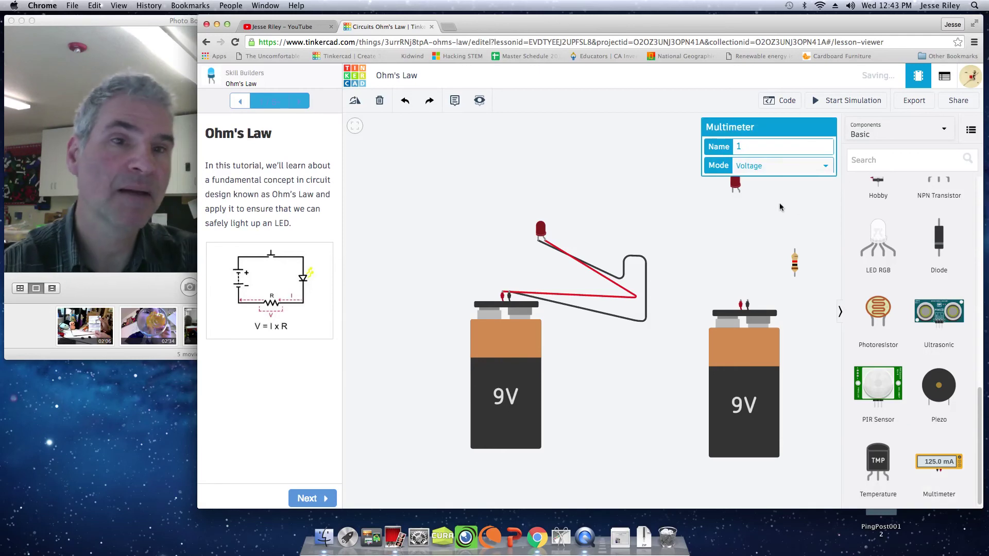
# - Set the multimeter's mode to Amperage
pyautogui.click(826, 167)
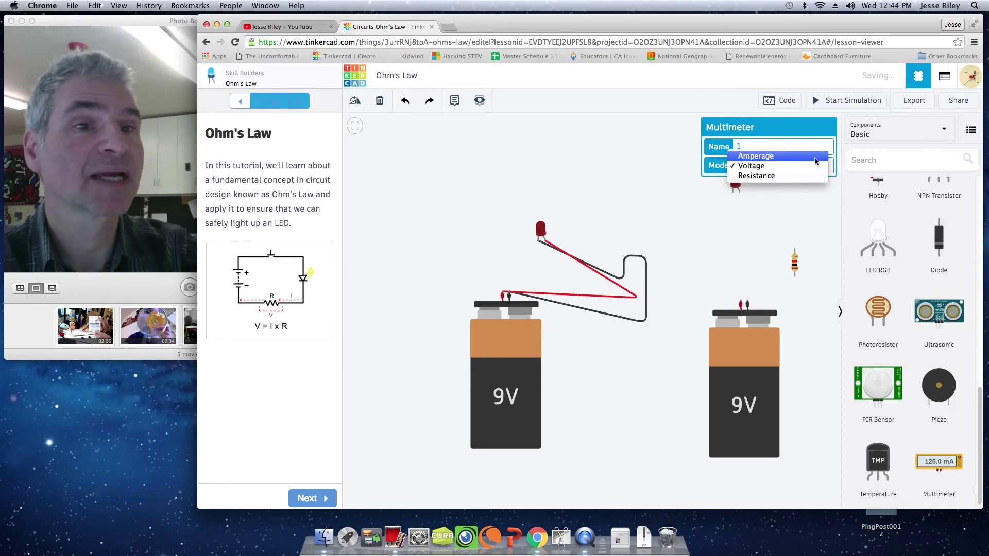
pyautogui.click(814, 156)
pyautogui.click(782, 213)
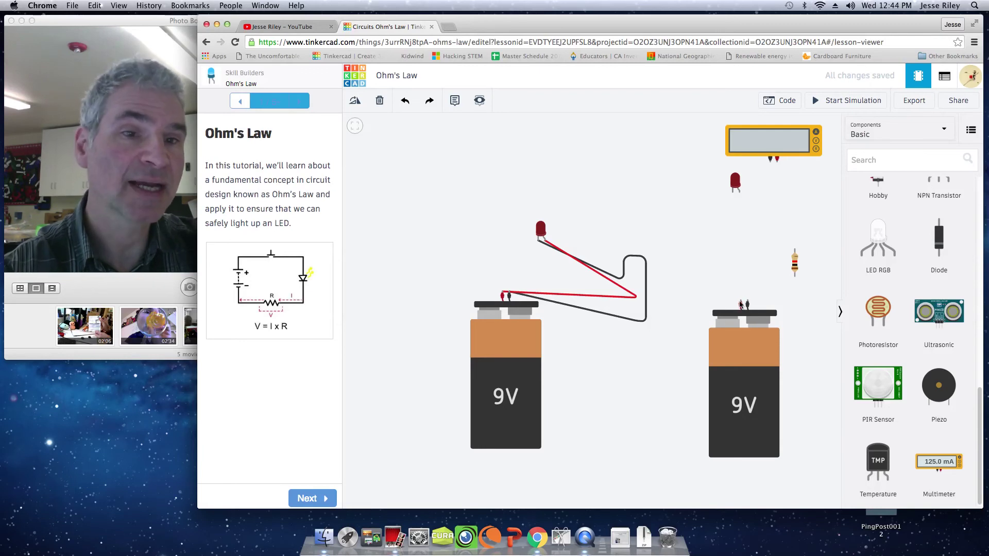
# - Wire the second battery's negative terminal to the resistor's Terminal 1 and colour the wire black
pyautogui.click(748, 304)
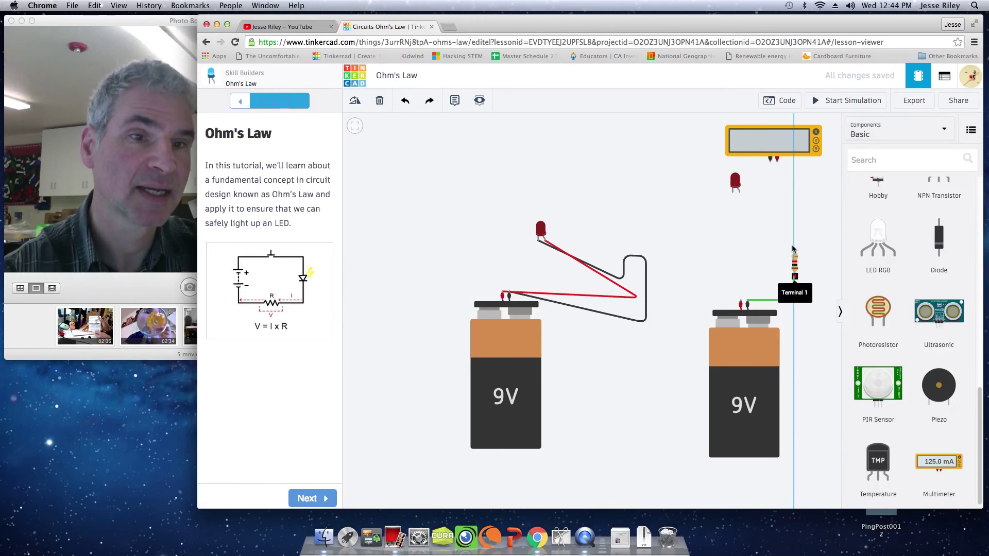
pyautogui.click(795, 268)
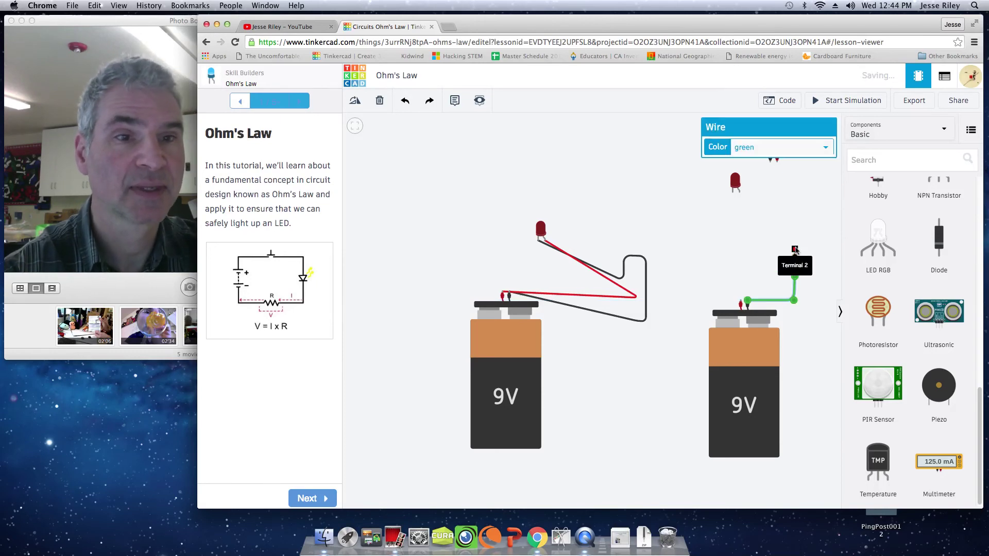
pyautogui.click(826, 149)
pyautogui.click(791, 278)
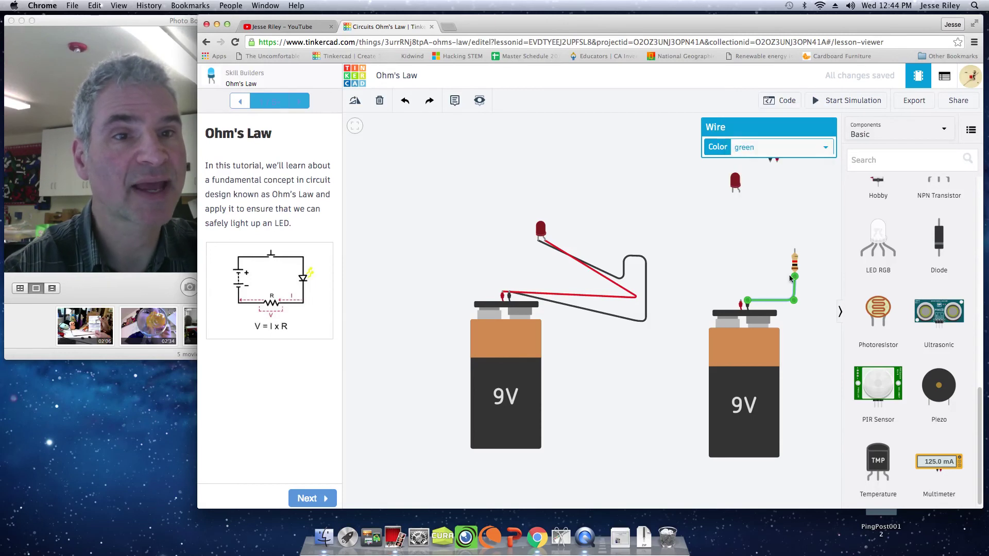
# - Wire the resistor's Terminal 2 to the multimeter's positive terminal and colour the wire black
pyautogui.click(794, 249)
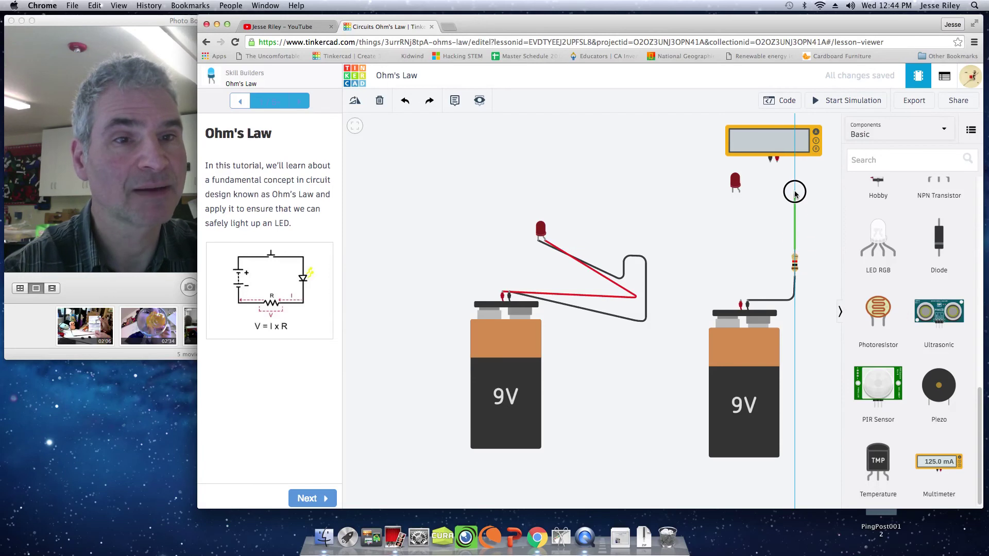
pyautogui.click(777, 167)
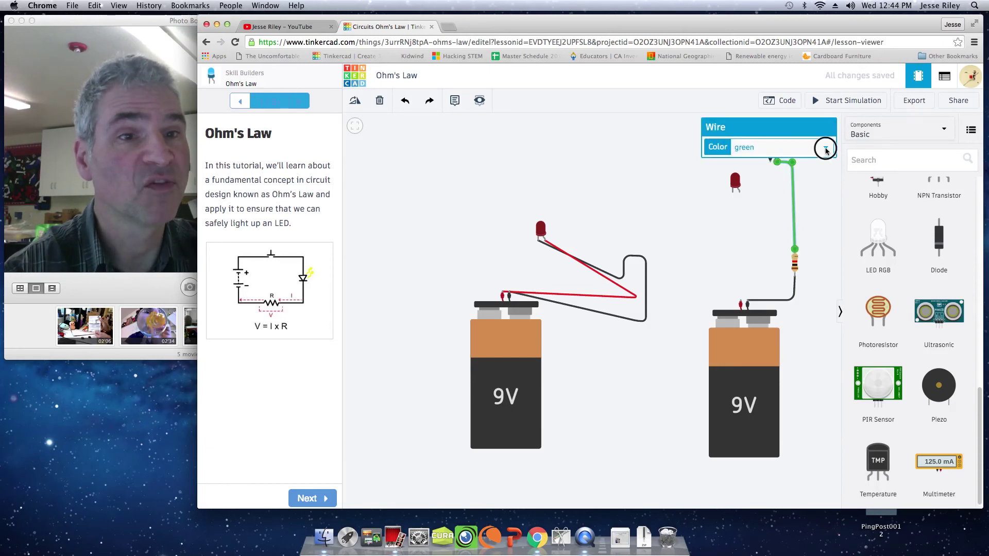
pyautogui.click(826, 150)
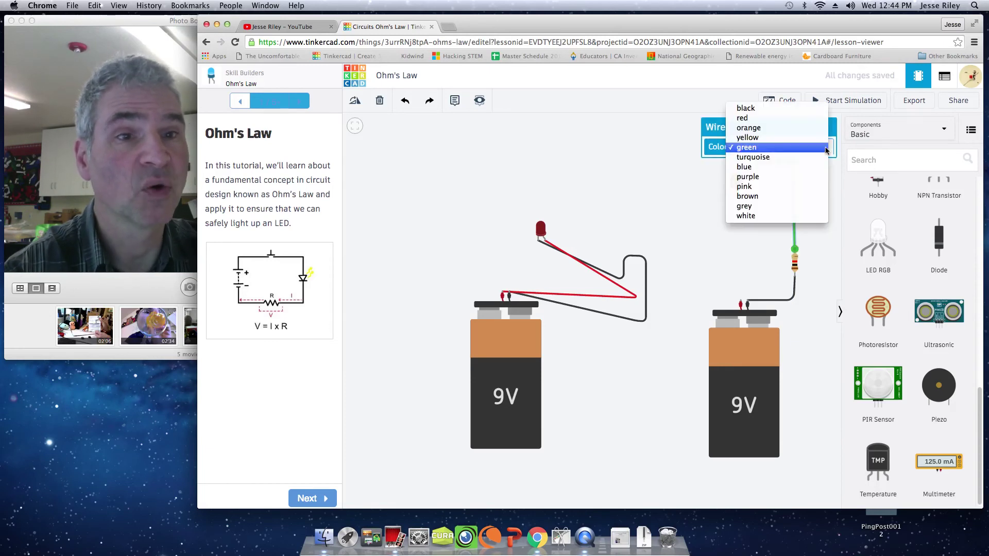
pyautogui.click(798, 109)
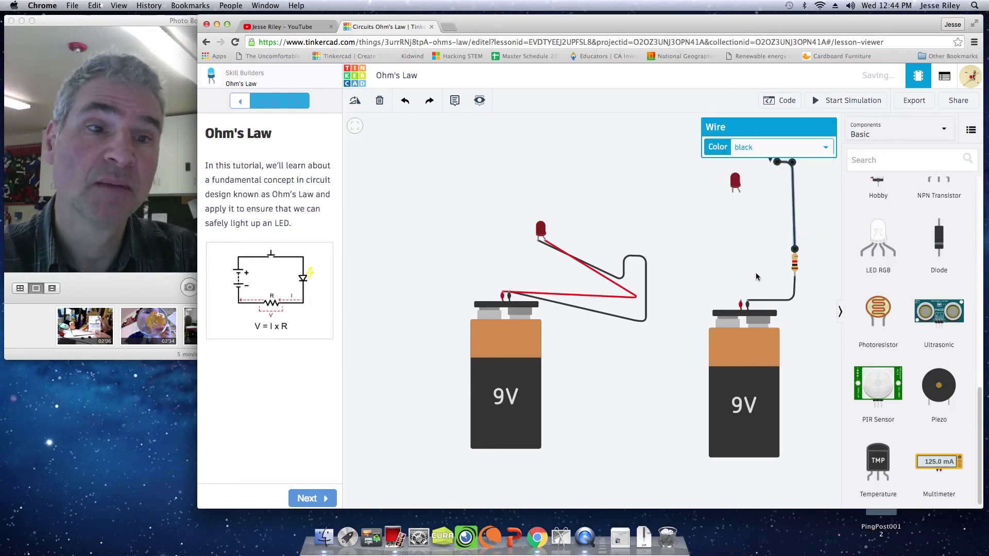
# - Wire the multimeter's negative terminal around to the new LED's left leg and colour the wire black
pyautogui.click(770, 177)
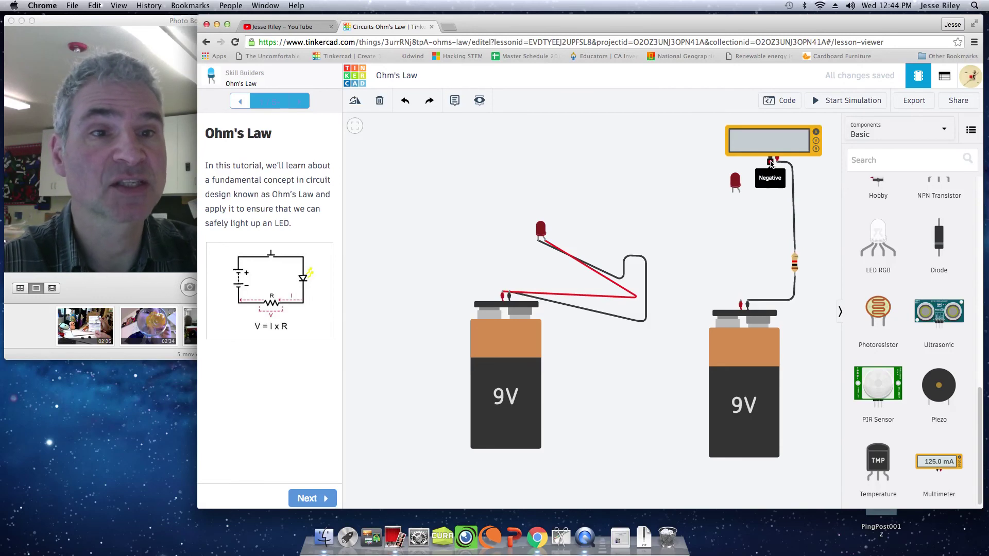
pyautogui.click(770, 159)
pyautogui.click(695, 161)
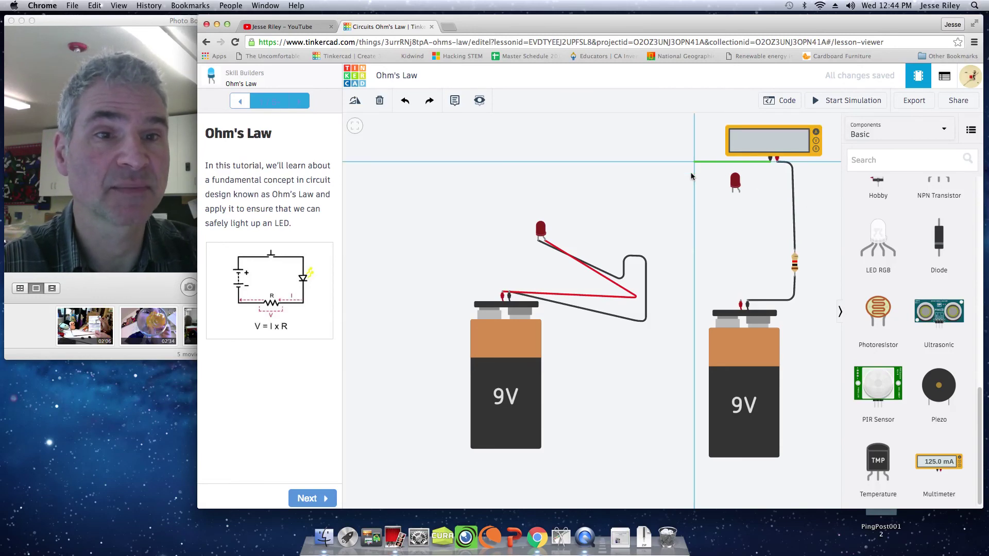
pyautogui.click(694, 211)
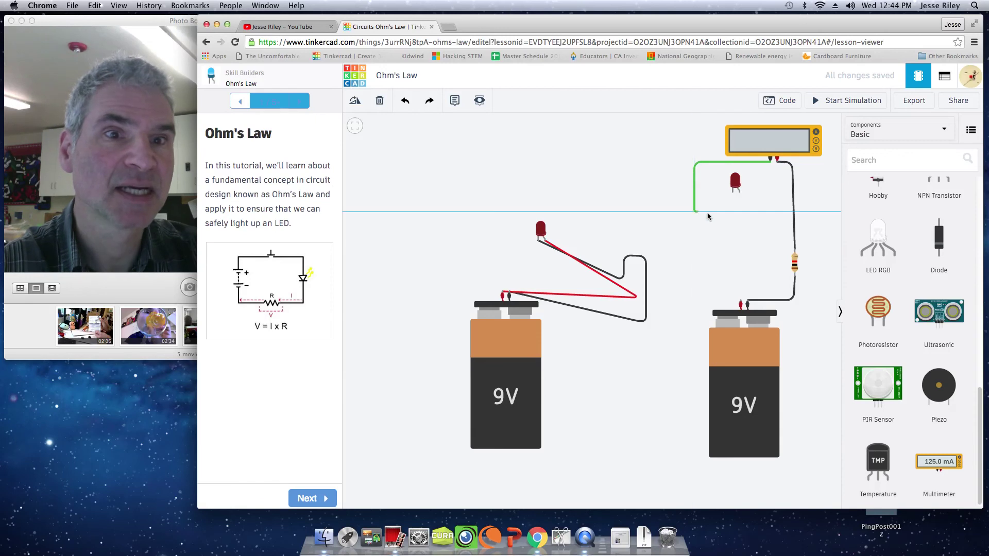
pyautogui.click(734, 194)
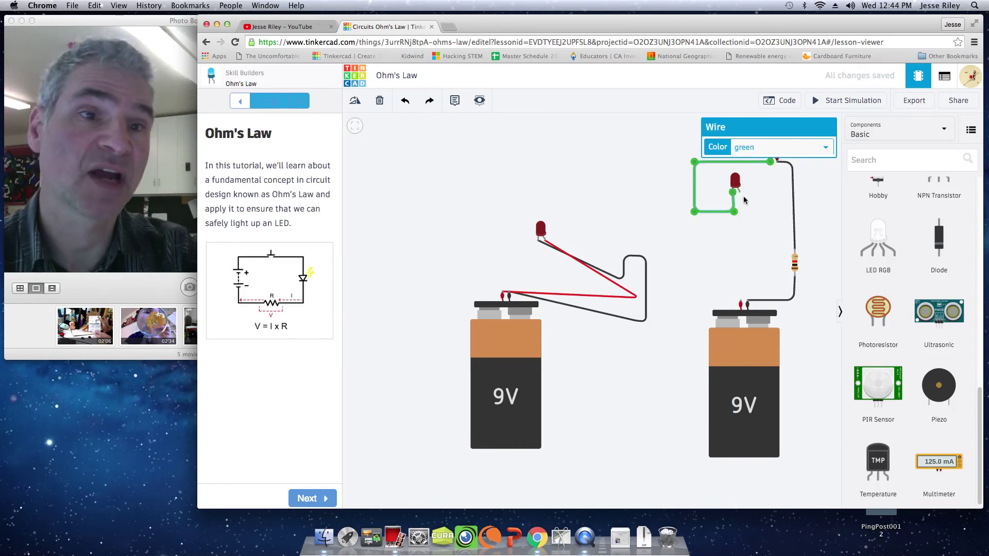
pyautogui.click(824, 148)
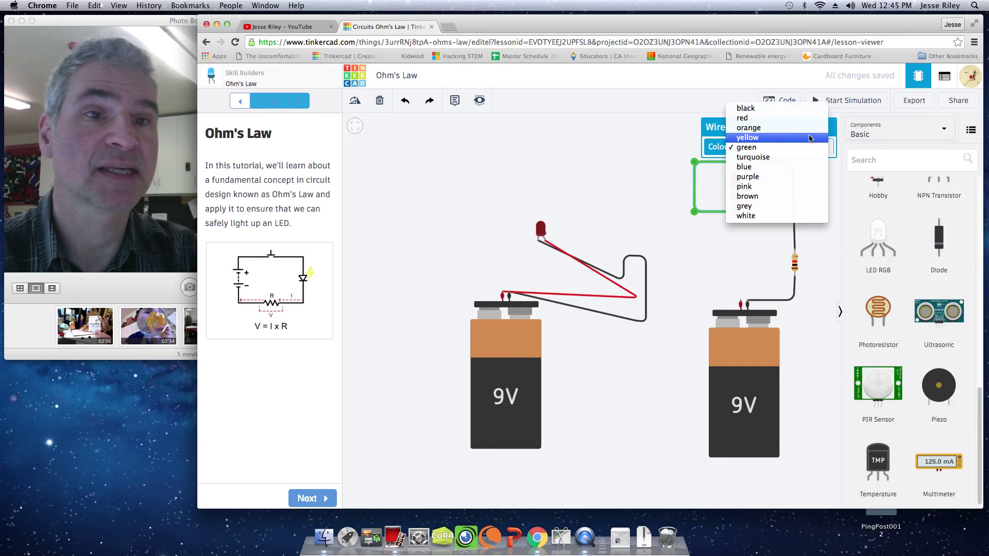
pyautogui.click(802, 109)
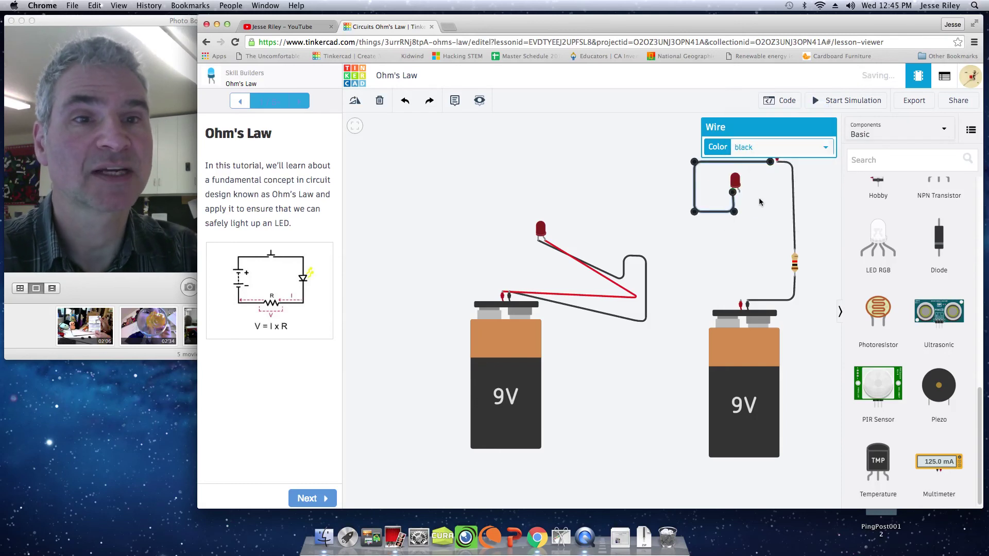
# - Wire the new LED's right leg around to the second battery's positive terminal and colour the wire red
pyautogui.click(743, 222)
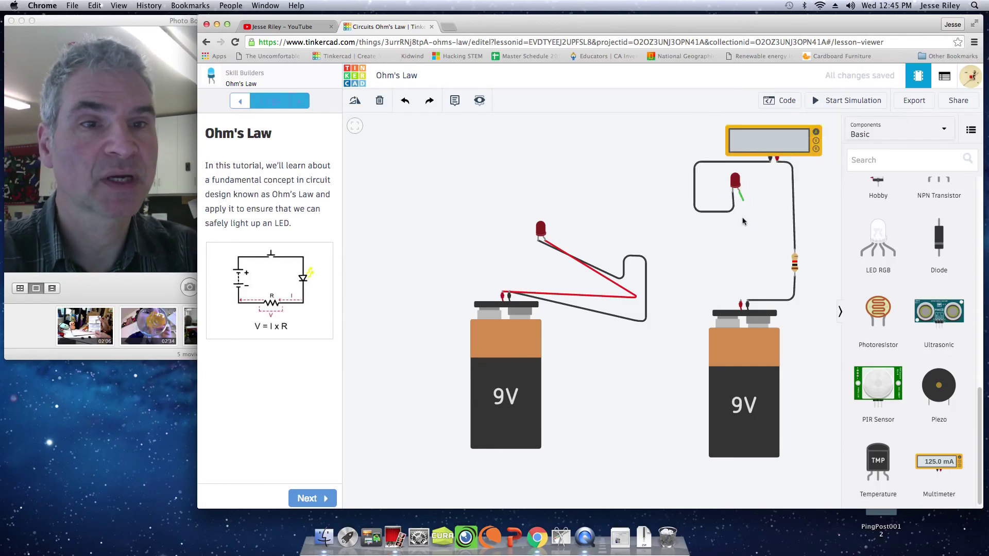
pyautogui.click(738, 236)
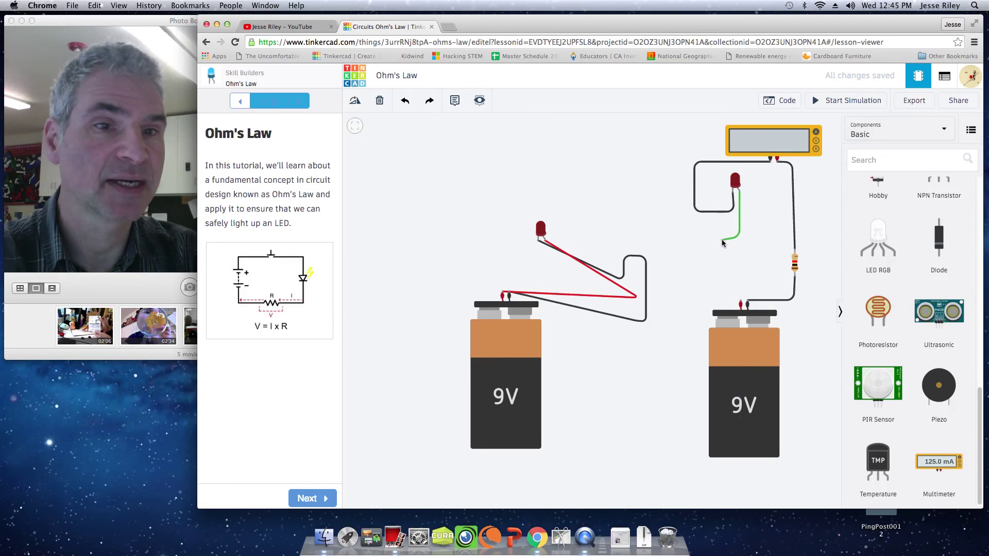
pyautogui.click(715, 237)
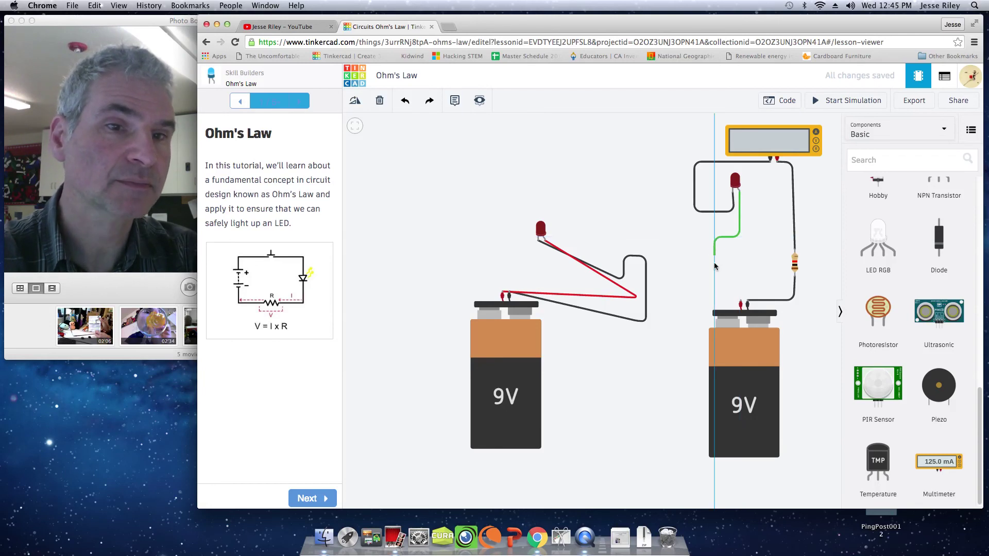
pyautogui.click(715, 291)
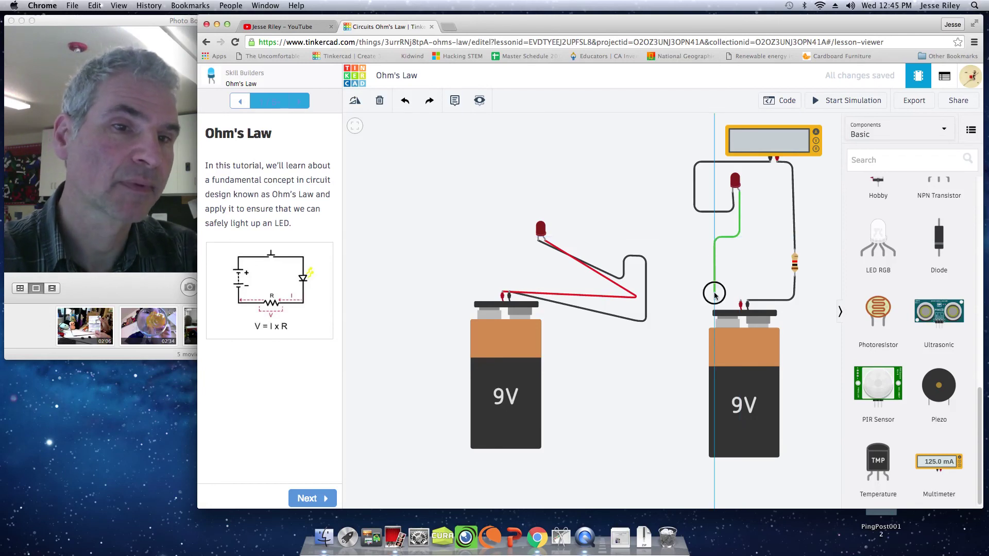
pyautogui.click(740, 301)
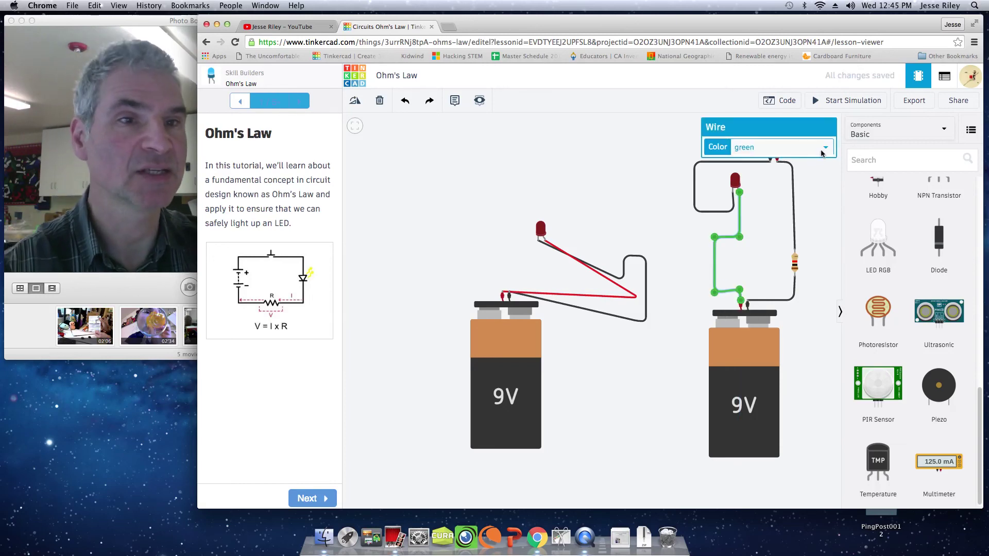
pyautogui.click(823, 151)
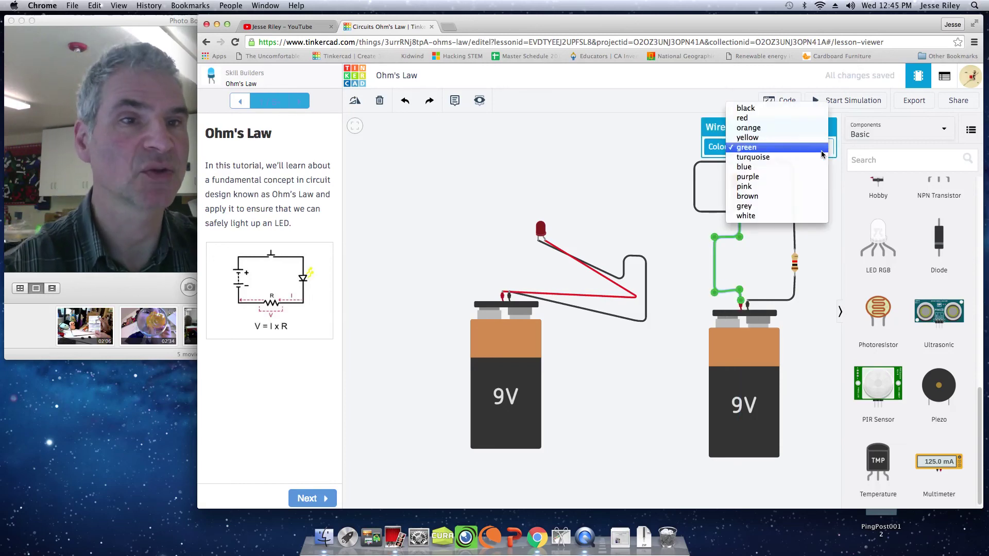
pyautogui.click(795, 120)
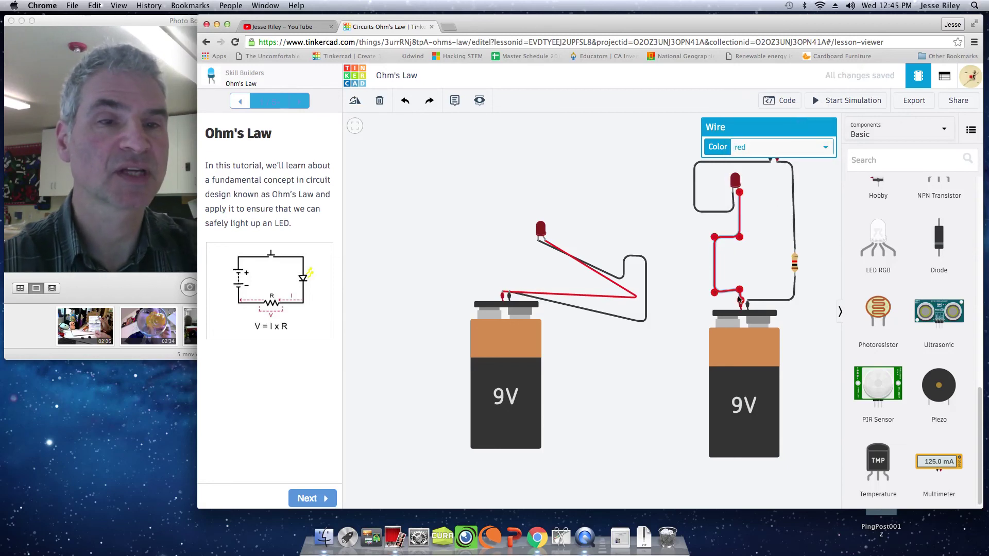
pyautogui.click(665, 181)
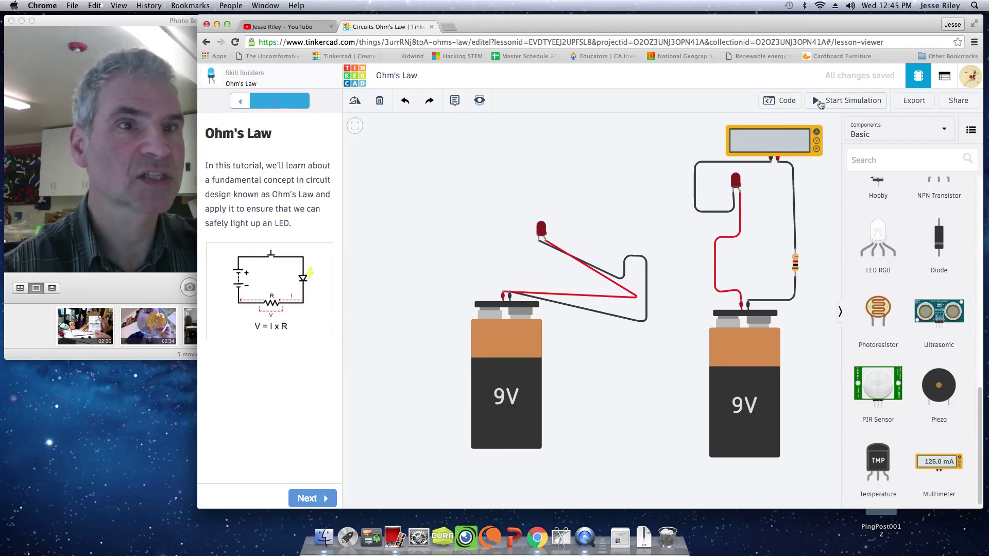
# - Run the simulation to compare both LEDs and read the current on the multimeter, and stop it
pyautogui.click(821, 103)
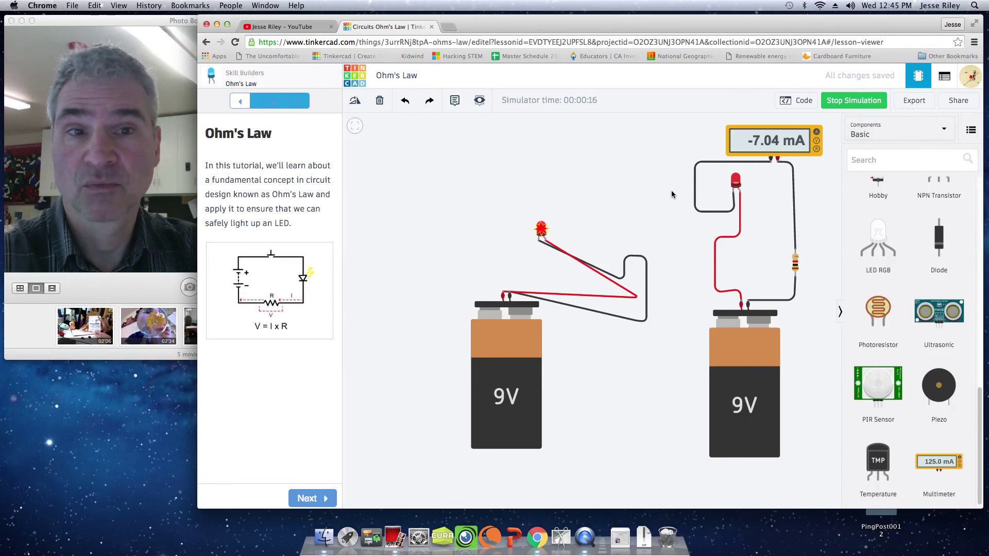
pyautogui.moveTo(541, 232)
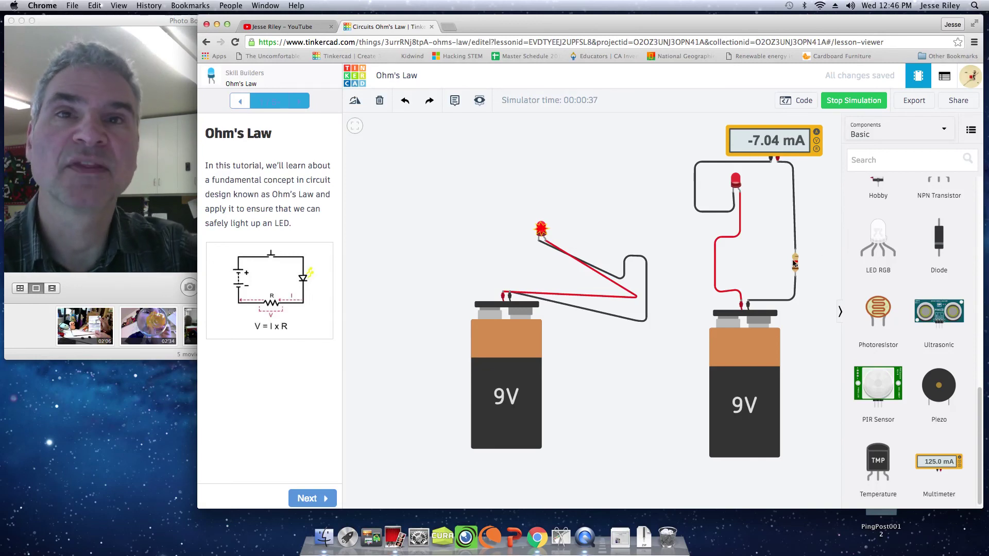
pyautogui.click(835, 103)
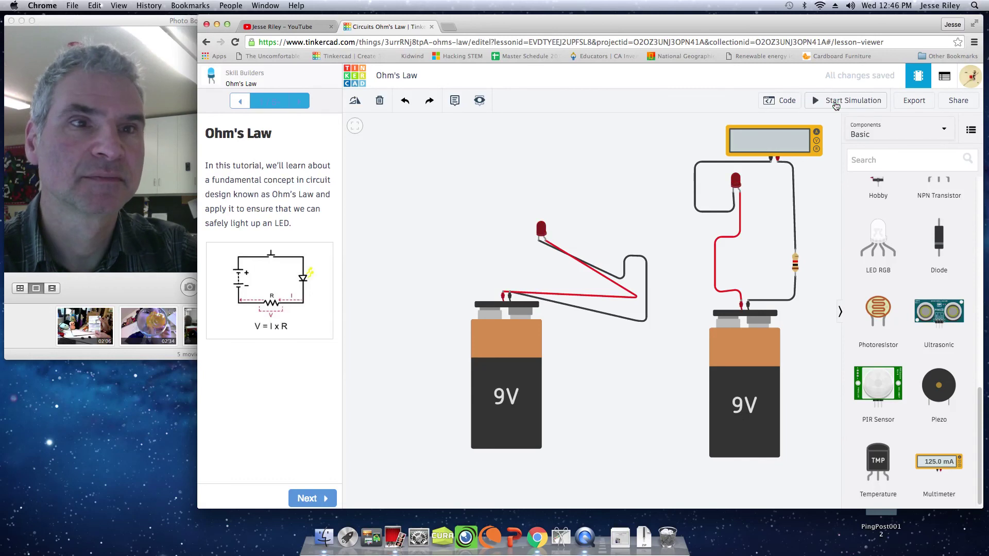